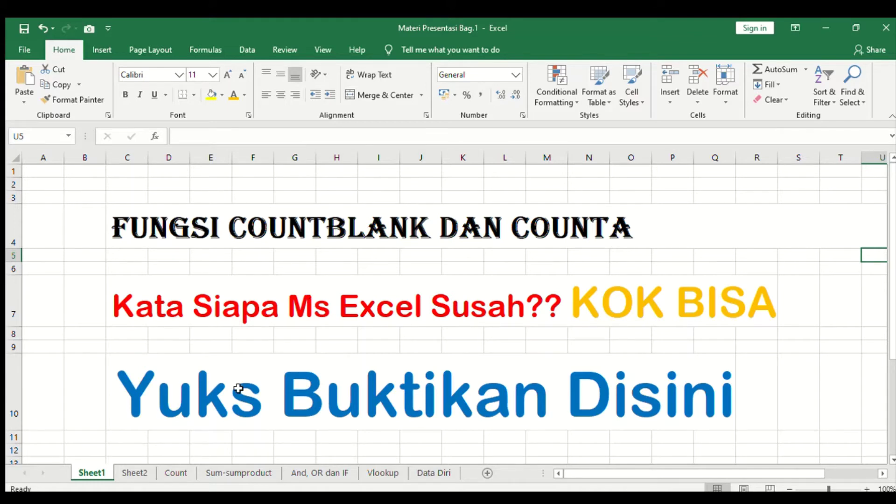
- Switch to the Count sheet, where the Jenis dokumen list shows 4 empty cells
{"action": "left_click", "coordinate": [181, 473]}
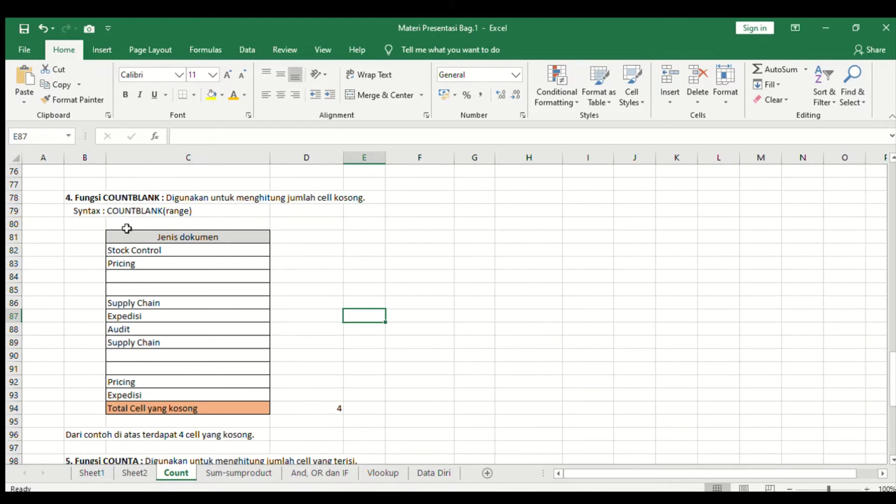
{"action": "scroll", "coordinate": [125, 224], "scroll_direction": "down", "scroll_amount": 1}
{"action": "scroll", "coordinate": [127, 228], "scroll_direction": "up", "scroll_amount": 1}
{"action": "left_click", "coordinate": [122, 241]}
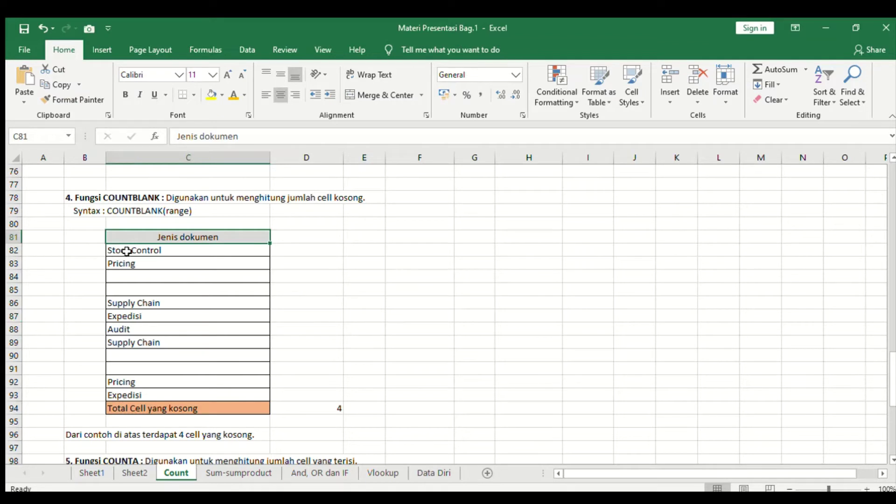
{"action": "left_click", "coordinate": [127, 252]}
{"action": "left_click", "coordinate": [130, 264]}
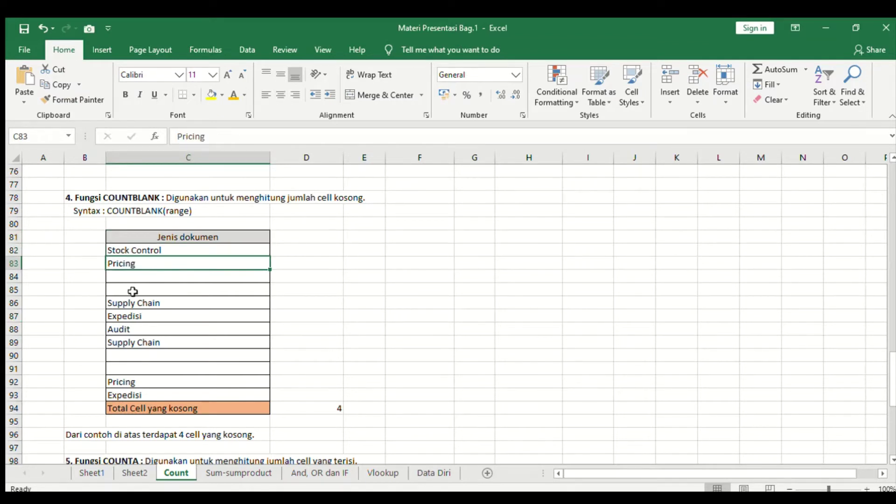
{"action": "left_click", "coordinate": [138, 277]}
{"action": "left_click", "coordinate": [142, 290]}
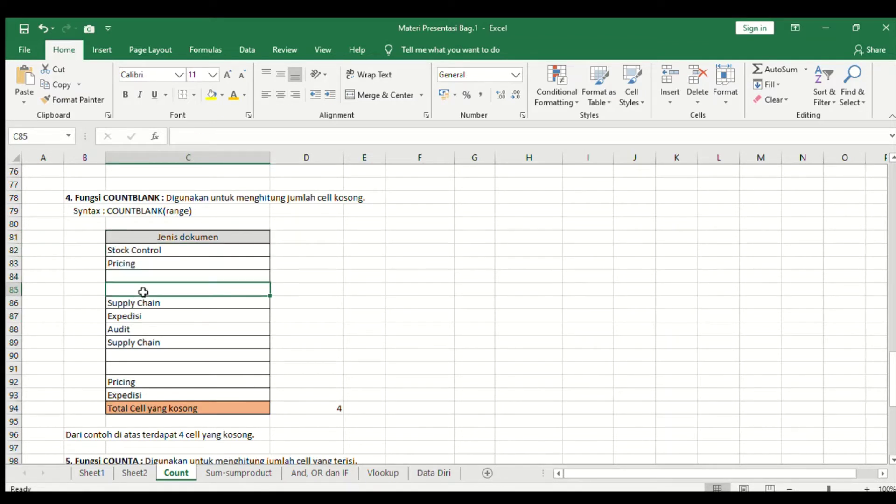
{"action": "left_click", "coordinate": [141, 304]}
{"action": "left_click", "coordinate": [134, 316]}
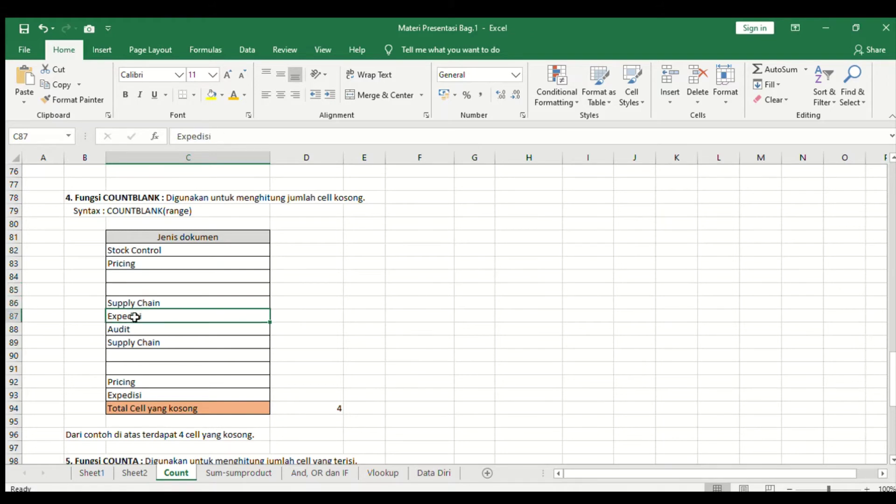
{"action": "left_click", "coordinate": [133, 330]}
{"action": "left_click", "coordinate": [135, 342]}
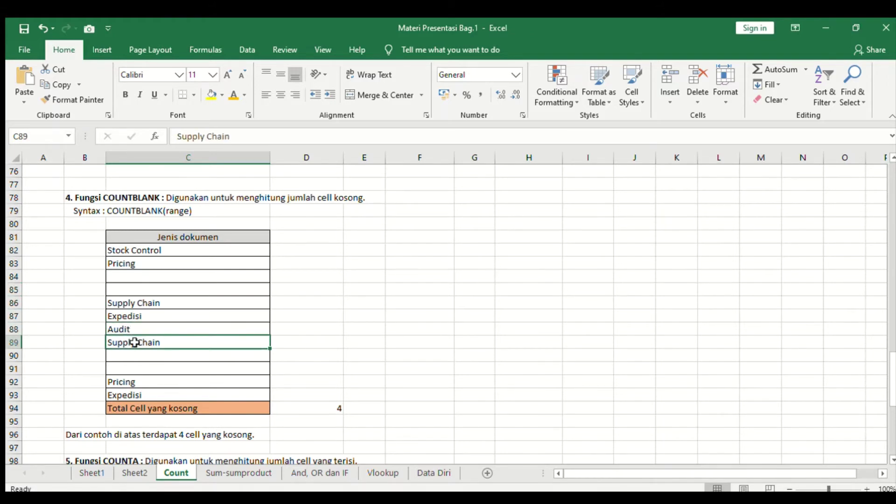
{"action": "left_click", "coordinate": [139, 357]}
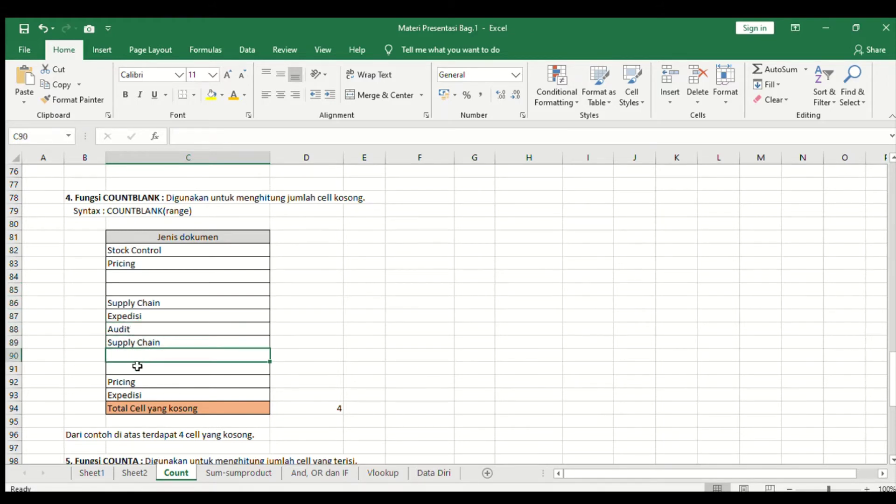
{"action": "left_click", "coordinate": [136, 373]}
{"action": "scroll", "coordinate": [139, 388], "scroll_direction": "down", "scroll_amount": 1}
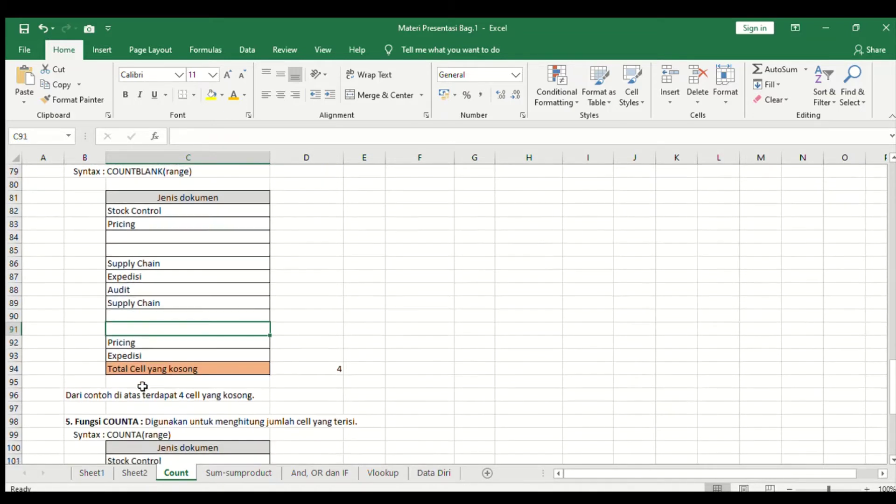
{"action": "scroll", "coordinate": [149, 373], "scroll_direction": "up", "scroll_amount": 1}
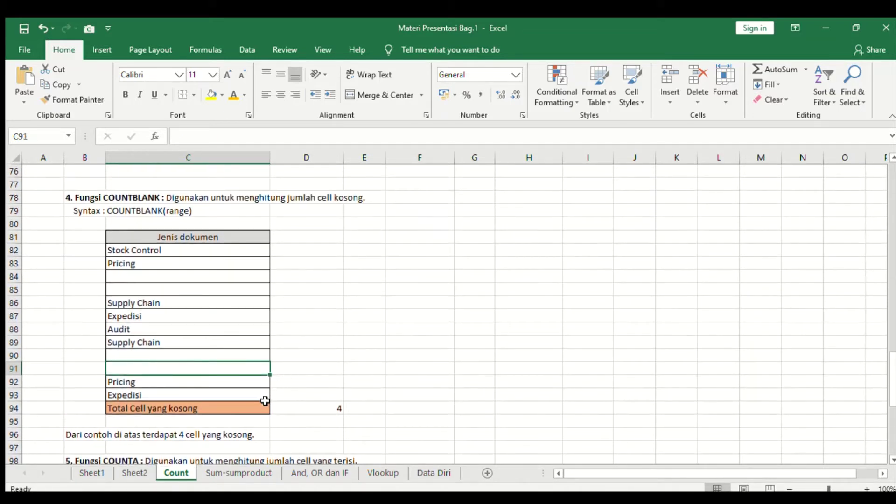
{"action": "left_click", "coordinate": [200, 406]}
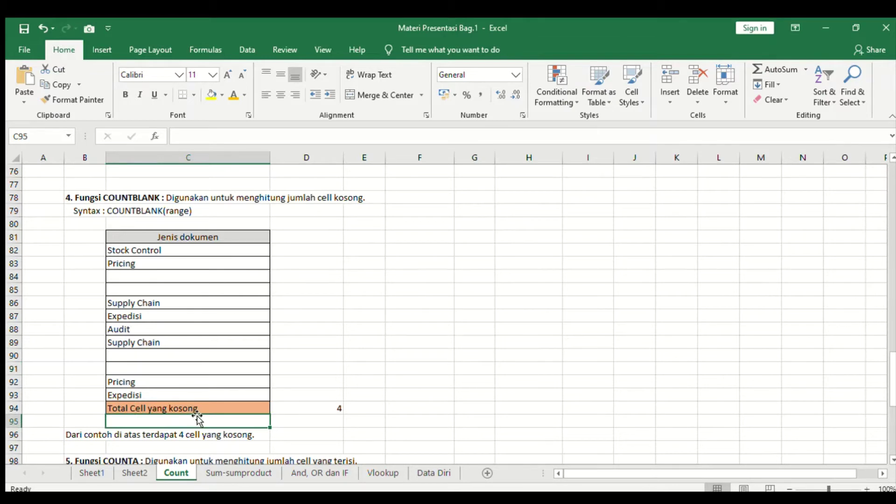
{"action": "left_click", "coordinate": [357, 409]}
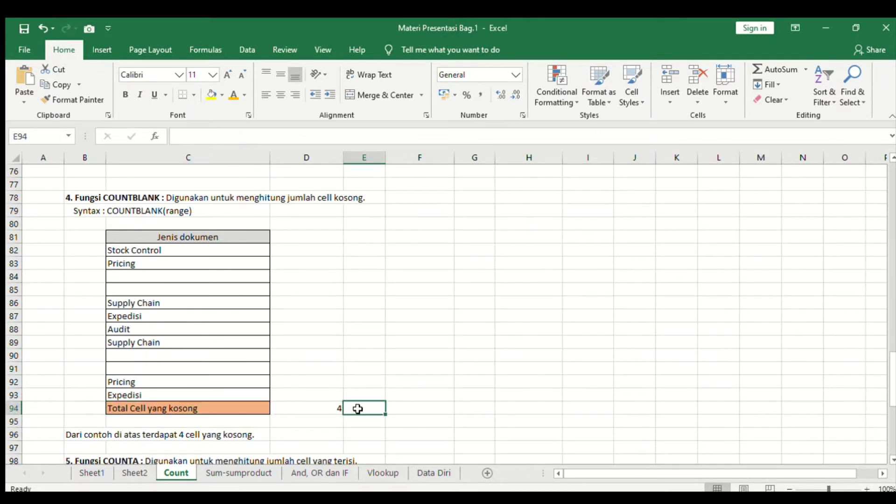
{"action": "left_click", "coordinate": [315, 408]}
- Enter =COUNTBLANK(C82:C93) in E94, returning 4 empty cells in the Jenis dokumen list
{"action": "left_click", "coordinate": [355, 410]}
{"action": "type", "text": "=C"}
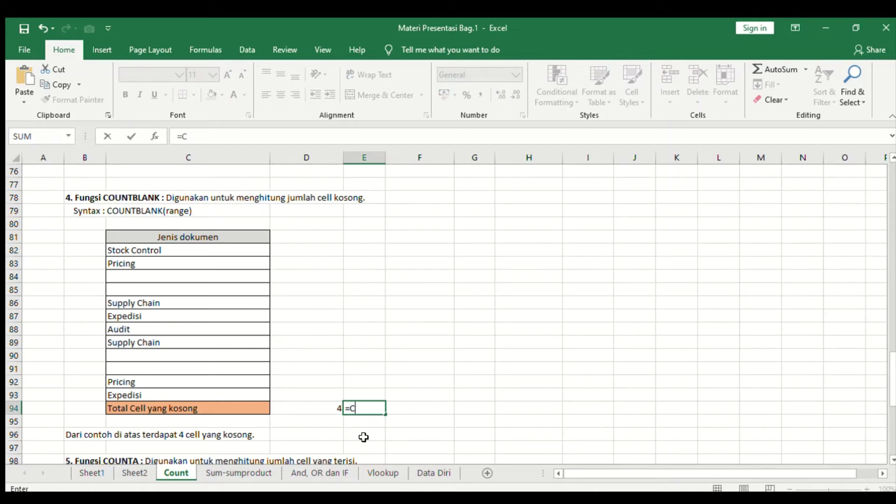
{"action": "type", "text": "OUN"}
{"action": "type", "text": "TBLANK("}
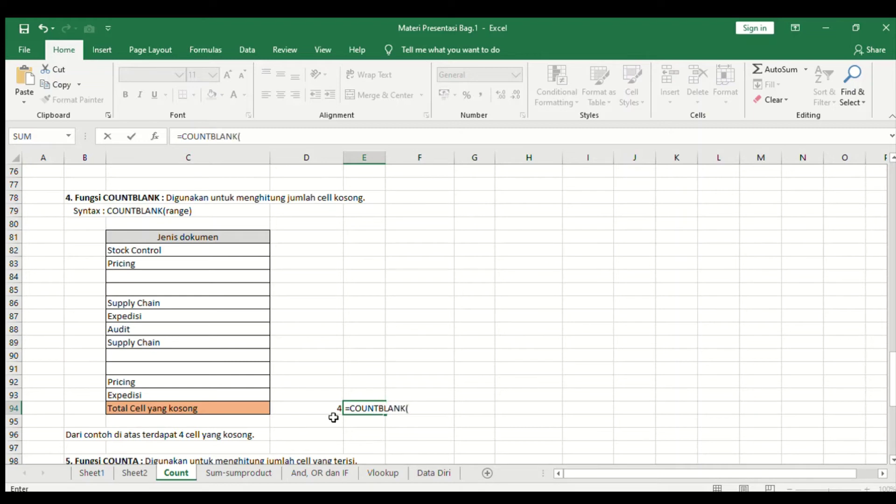
{"action": "left_click_drag", "start_coordinate": [182, 251], "coordinate": [169, 395]}
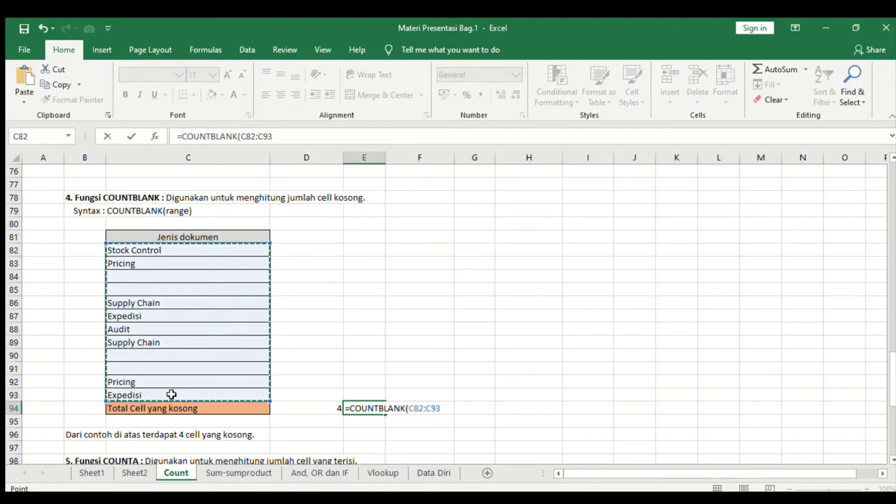
{"action": "key", "text": "Return"}
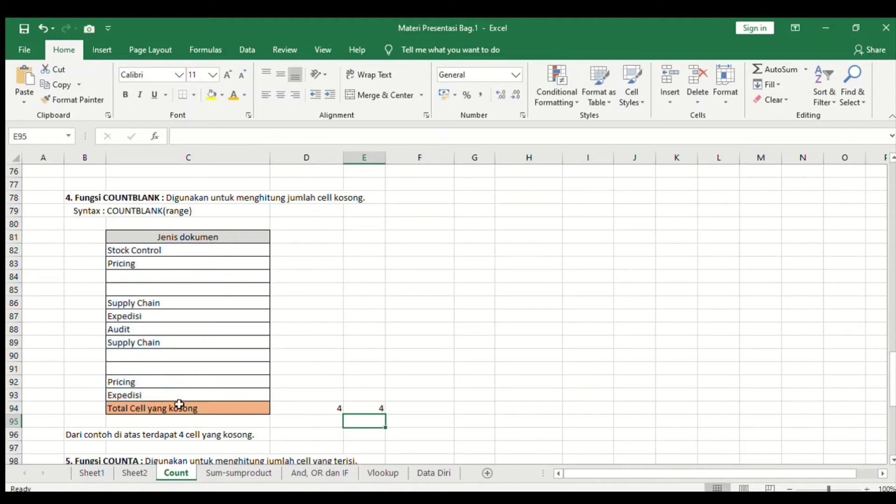
{"action": "left_click", "coordinate": [377, 408]}
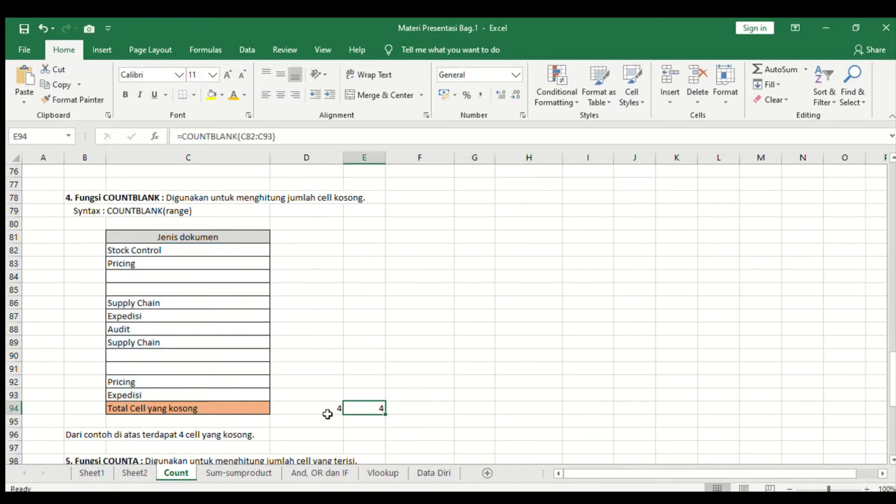
{"action": "left_click", "coordinate": [167, 271]}
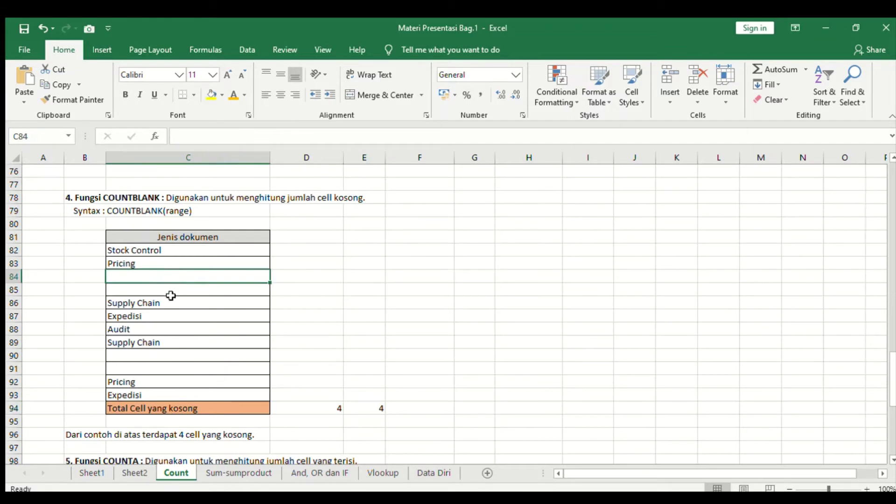
{"action": "left_click", "coordinate": [175, 293]}
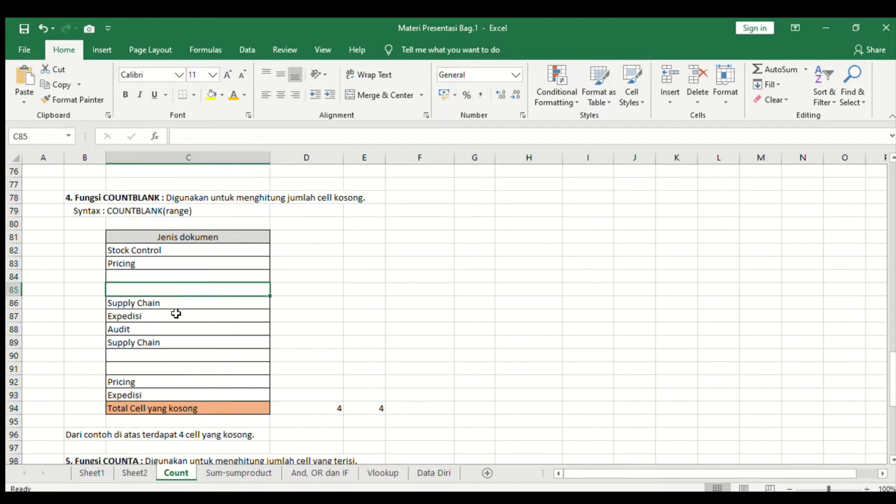
{"action": "left_click", "coordinate": [170, 356]}
{"action": "left_click", "coordinate": [171, 372]}
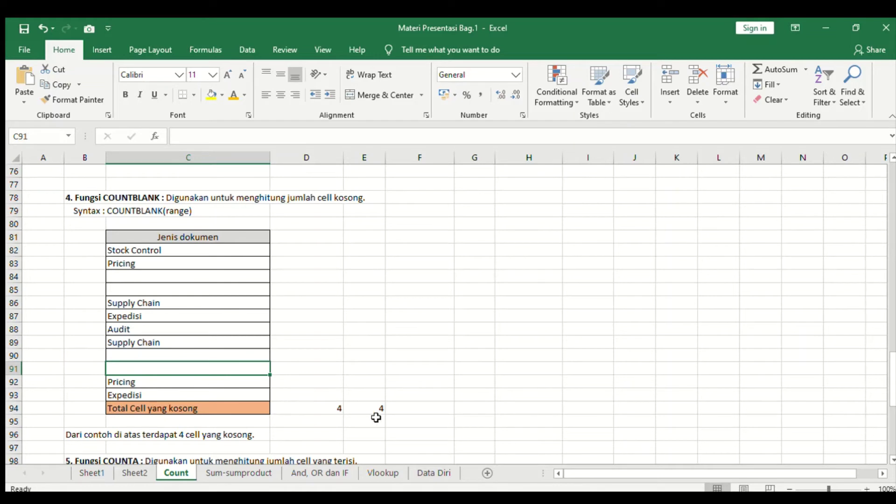
{"action": "left_click", "coordinate": [143, 252]}
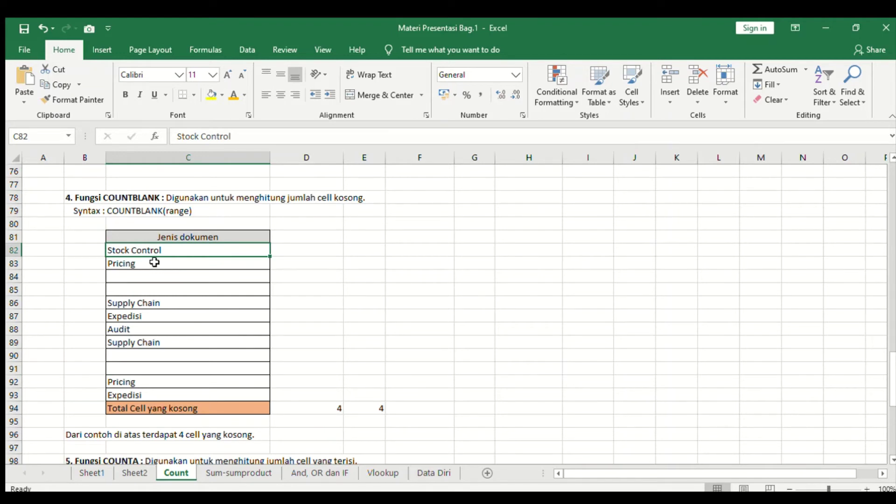
{"action": "left_click", "coordinate": [155, 263], "text": "ctrl"}
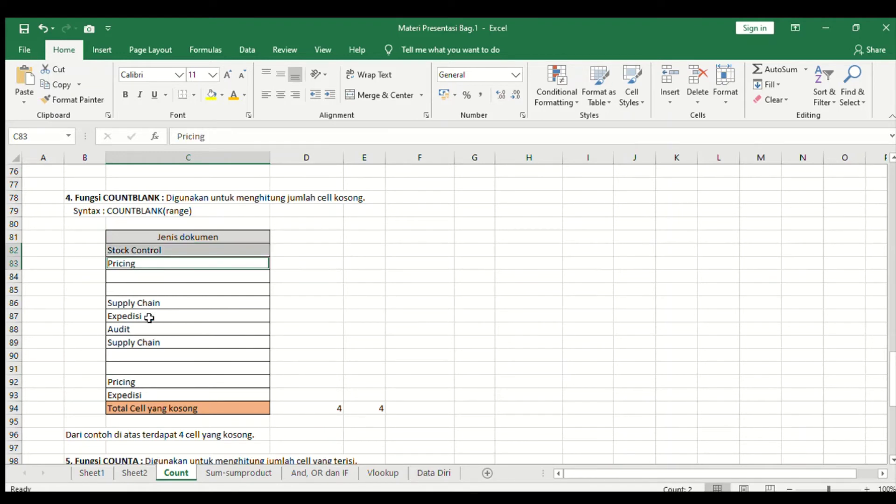
{"action": "left_click", "coordinate": [154, 303], "text": "ctrl"}
{"action": "left_click", "coordinate": [151, 318], "text": "ctrl"}
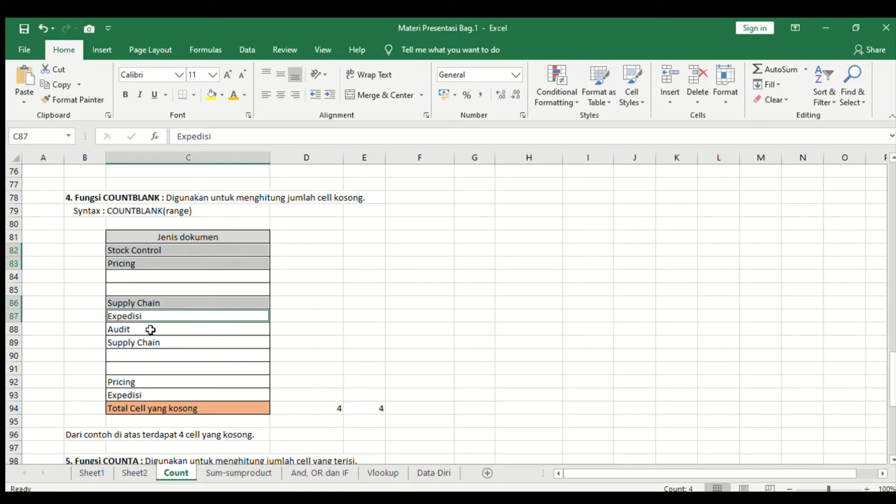
{"action": "left_click", "coordinate": [150, 330], "text": "ctrl"}
{"action": "left_click", "coordinate": [150, 343], "text": "ctrl"}
{"action": "left_click", "coordinate": [143, 382], "text": "ctrl"}
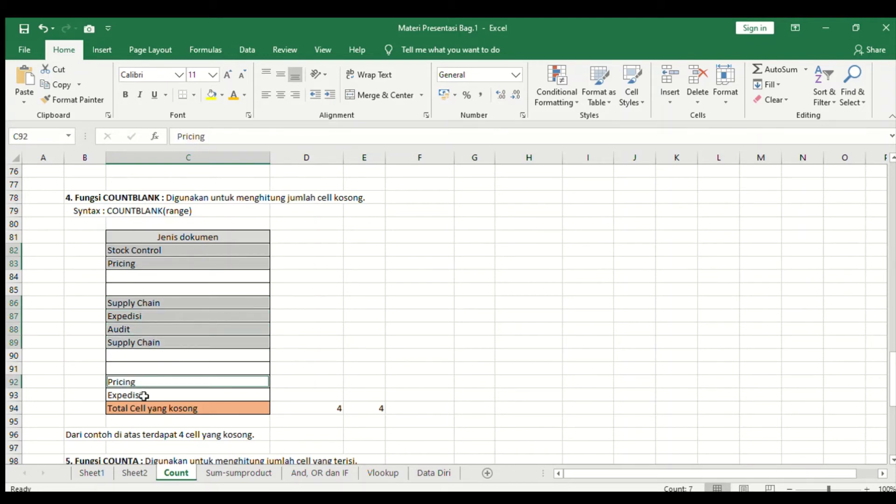
{"action": "left_click", "coordinate": [144, 396], "text": "ctrl"}
{"action": "left_click", "coordinate": [154, 278]}
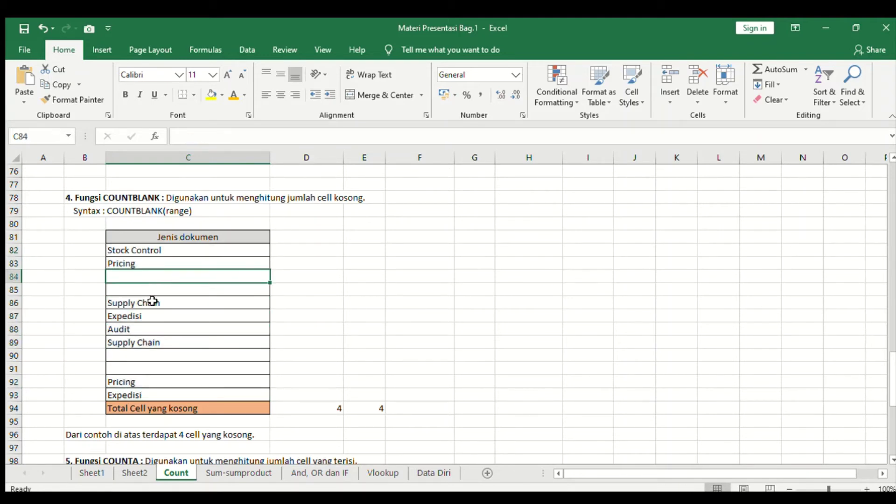
{"action": "left_click", "coordinate": [154, 278], "text": "ctrl"}
{"action": "left_click", "coordinate": [148, 290], "text": "ctrl"}
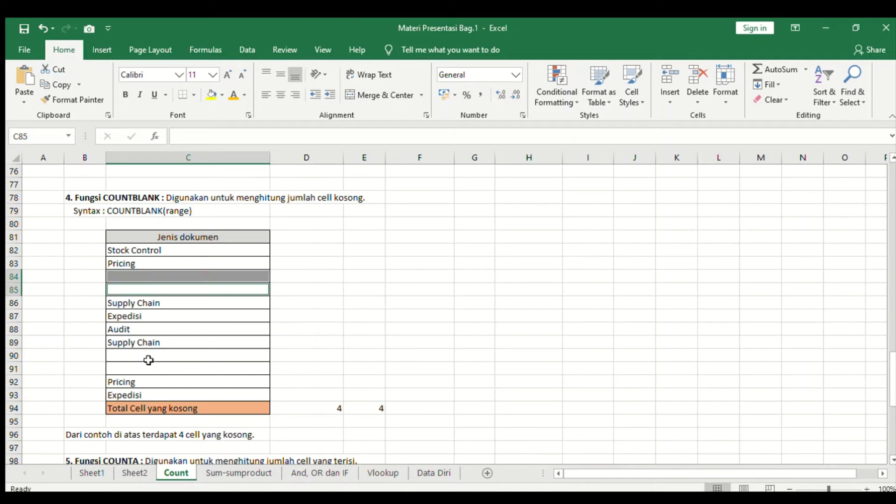
{"action": "left_click", "coordinate": [149, 356], "text": "ctrl"}
{"action": "left_click", "coordinate": [166, 369], "text": "ctrl"}
{"action": "left_click", "coordinate": [362, 413]}
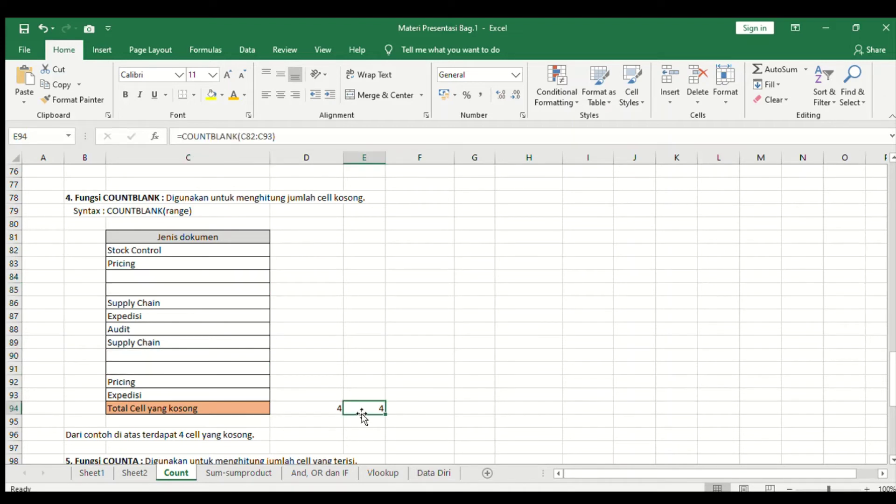
- Retype =COUNTBLANK(C82:C93) in E94 from the function suggestion, still returning 4
{"action": "type", "text": "="}
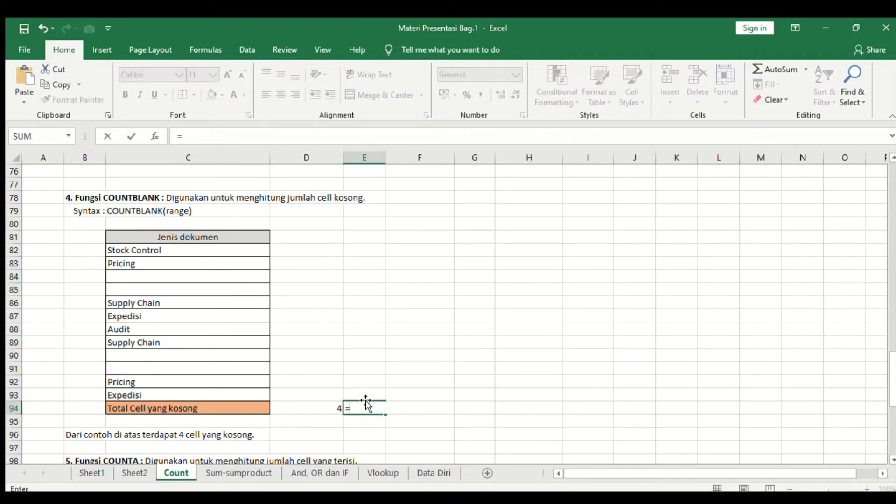
{"action": "type", "text": "COUN"}
{"action": "double_click", "coordinate": [372, 446]}
{"action": "left_click_drag", "start_coordinate": [165, 252], "coordinate": [148, 396]}
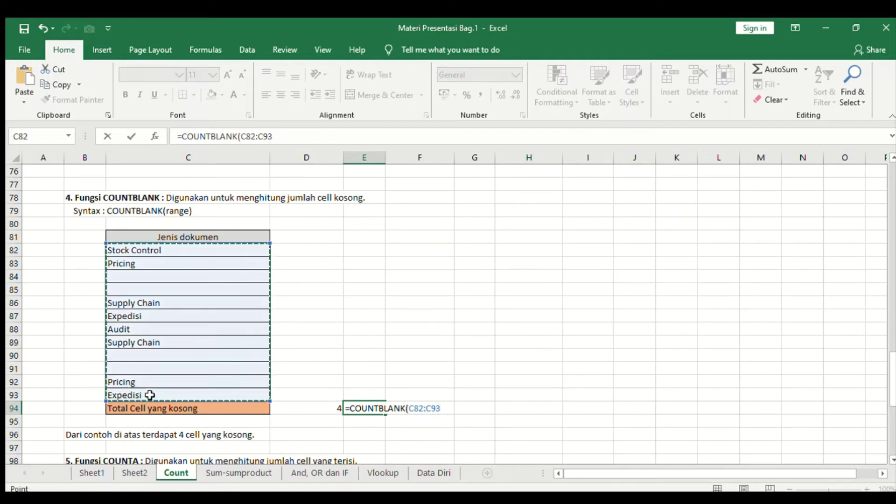
{"action": "key", "text": "Return"}
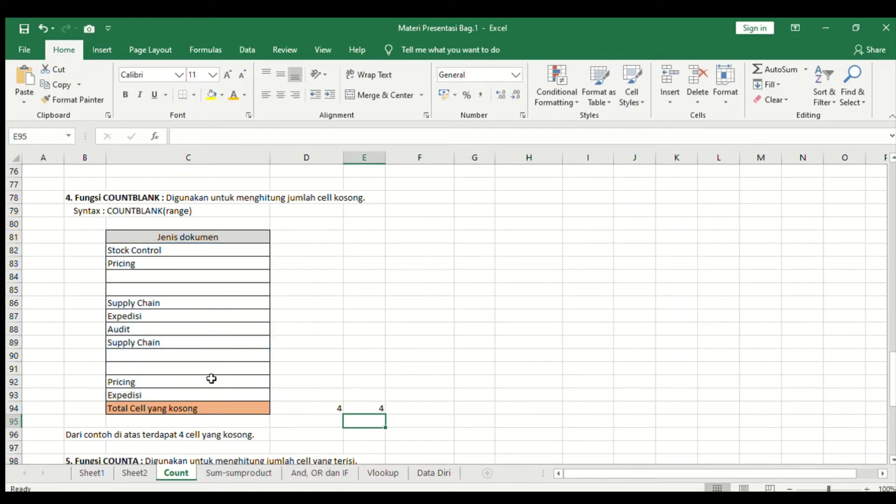
- Scroll down to the COUNTA example and click through its Jenis dokumen entries
{"action": "scroll", "coordinate": [212, 379], "scroll_direction": "down", "scroll_amount": 1}
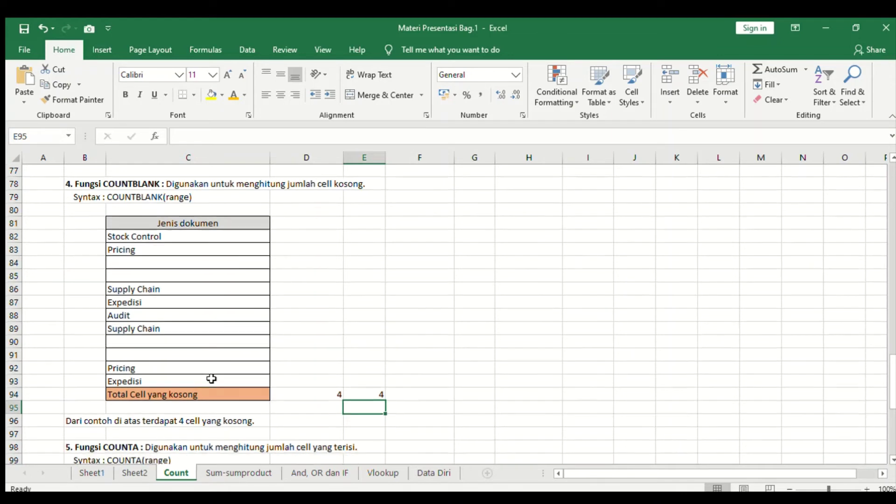
{"action": "scroll", "coordinate": [211, 379], "scroll_direction": "down", "scroll_amount": 1}
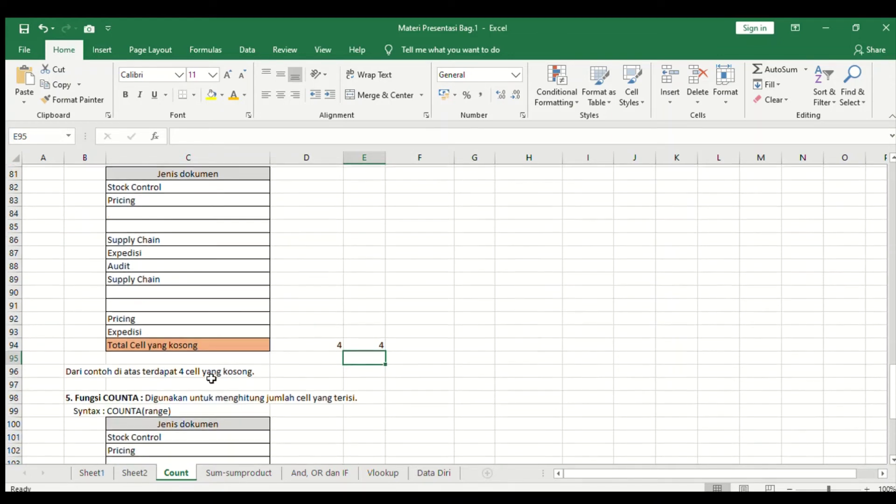
{"action": "scroll", "coordinate": [211, 378], "scroll_direction": "down", "scroll_amount": 1}
{"action": "scroll", "coordinate": [212, 379], "scroll_direction": "down", "scroll_amount": 2}
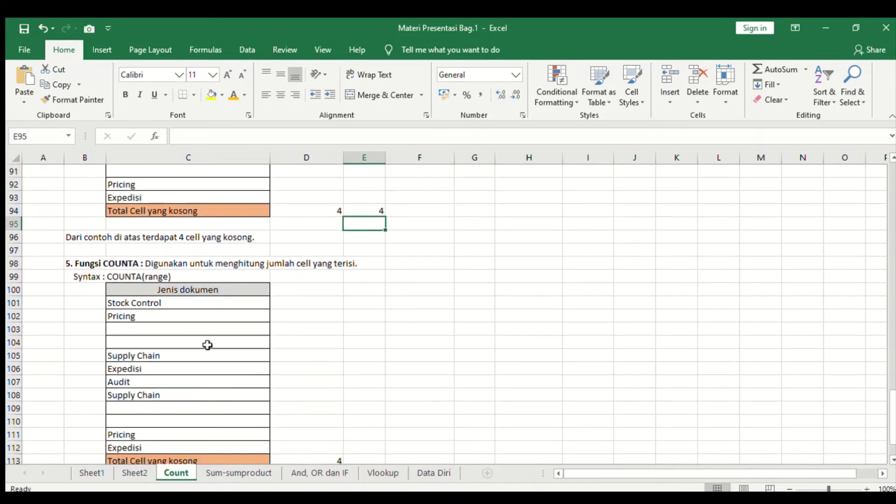
{"action": "left_click", "coordinate": [203, 262]}
{"action": "scroll", "coordinate": [264, 274], "scroll_direction": "down", "scroll_amount": 1}
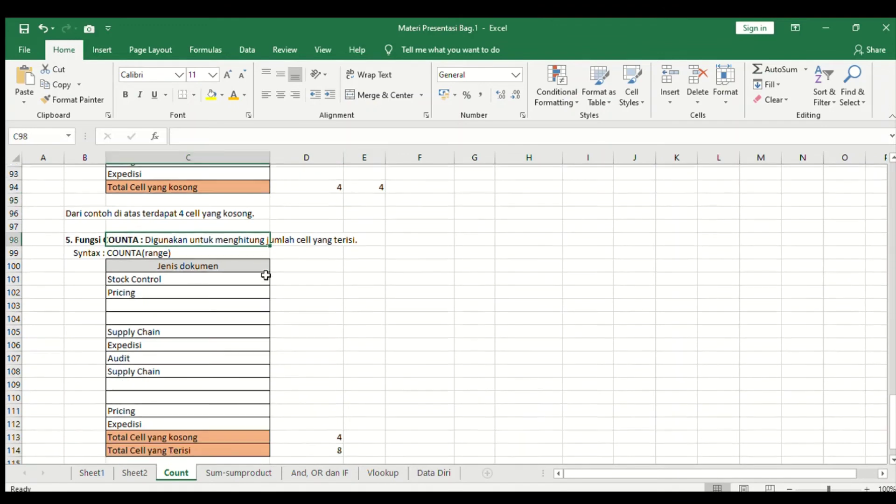
{"action": "scroll", "coordinate": [264, 275], "scroll_direction": "down", "scroll_amount": 1}
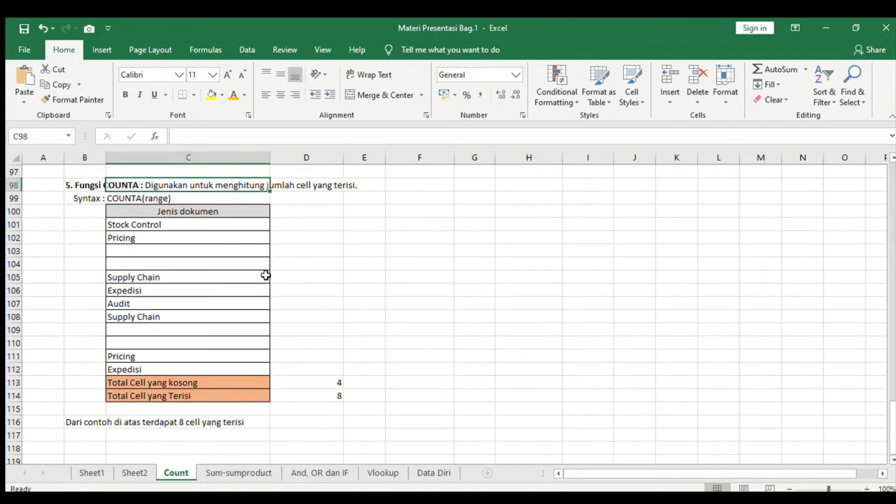
{"action": "left_click", "coordinate": [134, 224]}
{"action": "left_click", "coordinate": [140, 287]}
{"action": "left_click", "coordinate": [140, 316]}
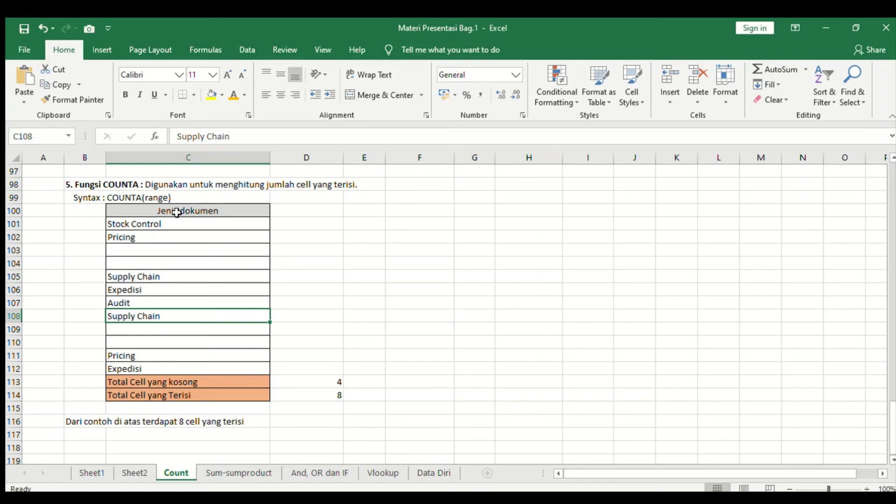
- Select C101:C112 to see its 8 filled cells, then pick E114 for the formula
{"action": "left_click", "coordinate": [177, 210]}
{"action": "mouse_move", "coordinate": [156, 228]}
{"action": "left_mouse_down"}
{"action": "mouse_move", "coordinate": [132, 323]}
{"action": "mouse_move", "coordinate": [136, 375]}
{"action": "left_mouse_up"}
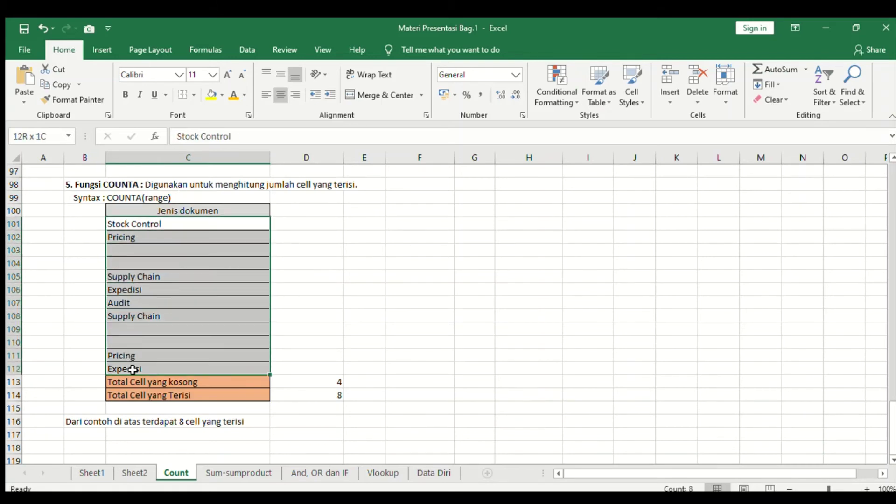
{"action": "left_click", "coordinate": [145, 382]}
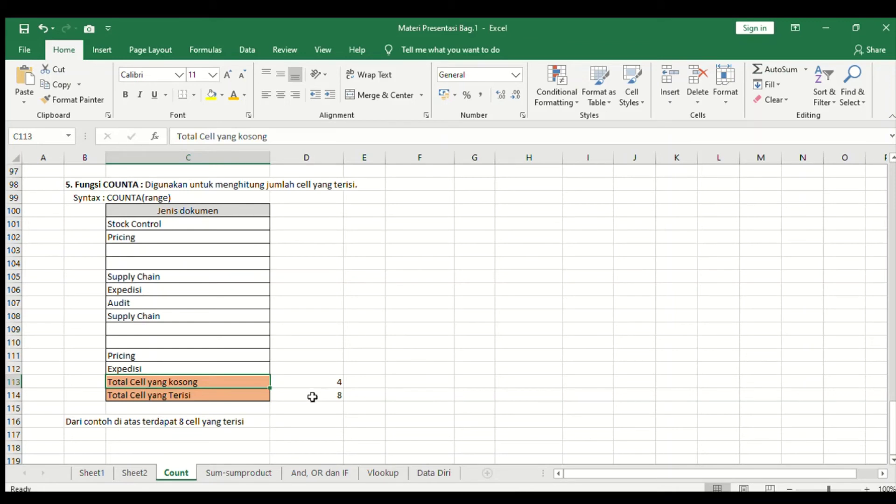
{"action": "left_click", "coordinate": [352, 396]}
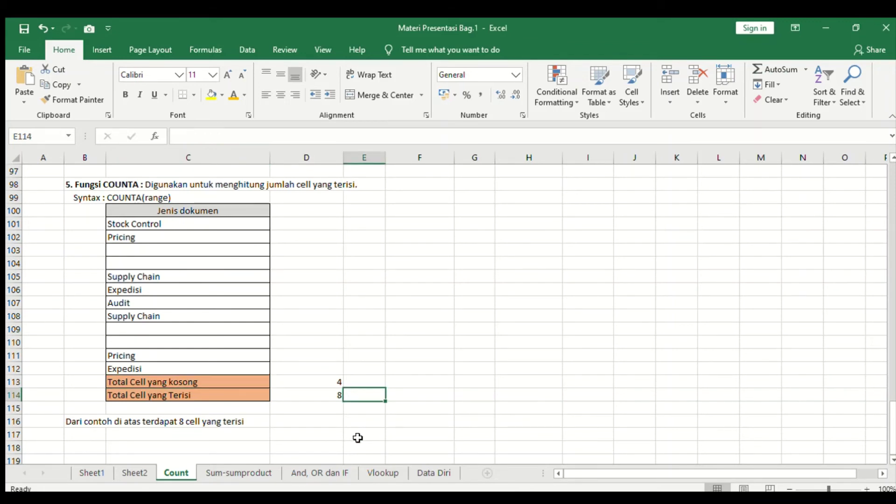
{"action": "type", "text": "=COU"}
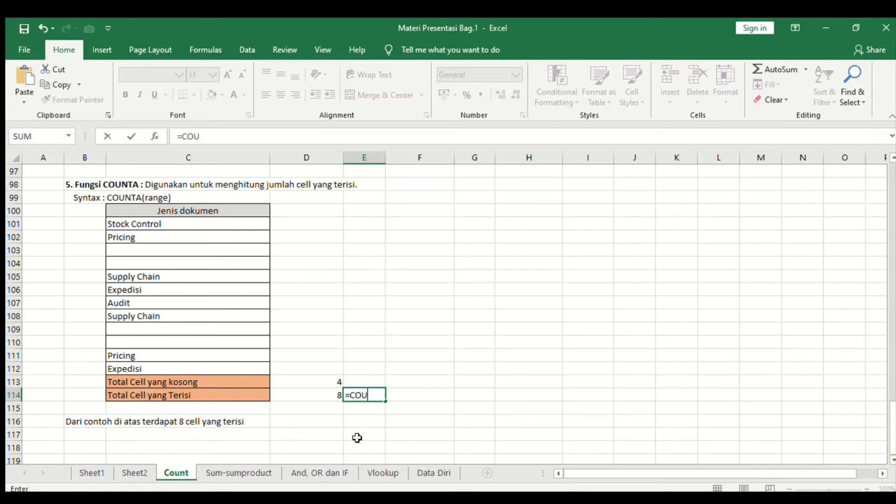
{"action": "type", "text": "N"}
{"action": "type", "text": "TA("}
{"action": "left_click_drag", "start_coordinate": [188, 223], "coordinate": [174, 368]}
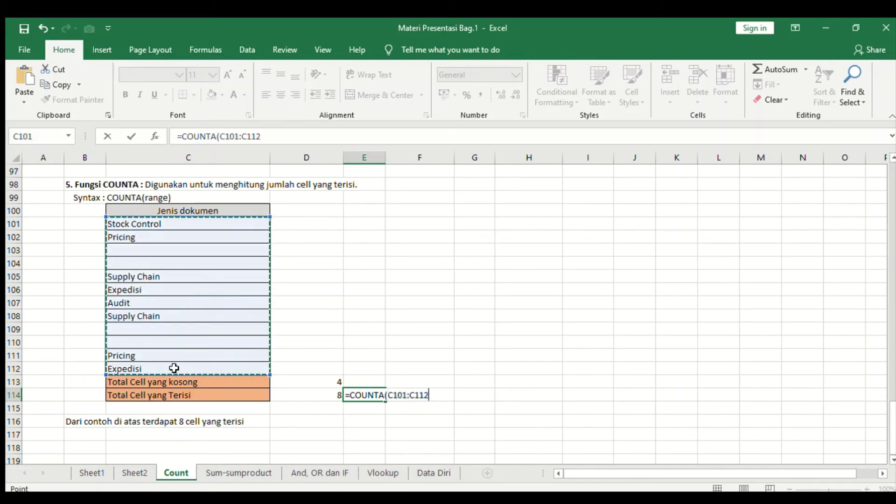
{"action": "key", "text": "Return"}
{"action": "left_click", "coordinate": [367, 396]}
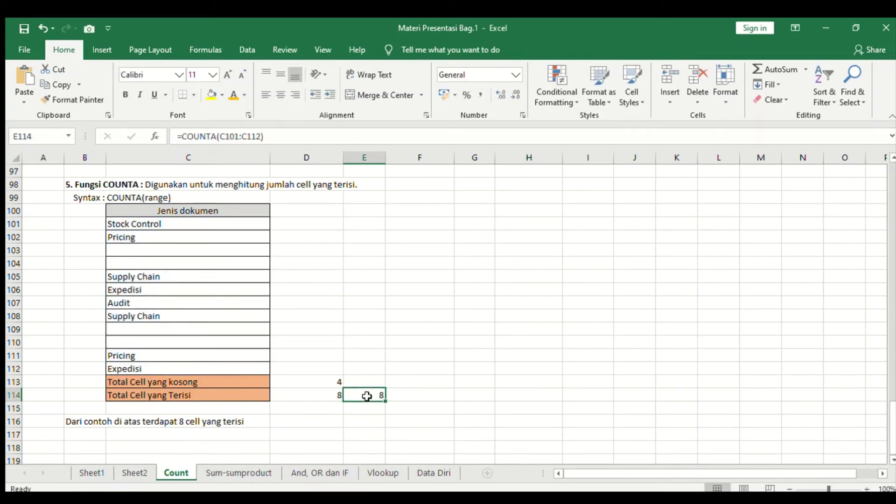
{"action": "double_click", "coordinate": [367, 396]}
- Delete empty row 109 so the blank-cell count drops to 3
{"action": "left_click", "coordinate": [70, 330]}
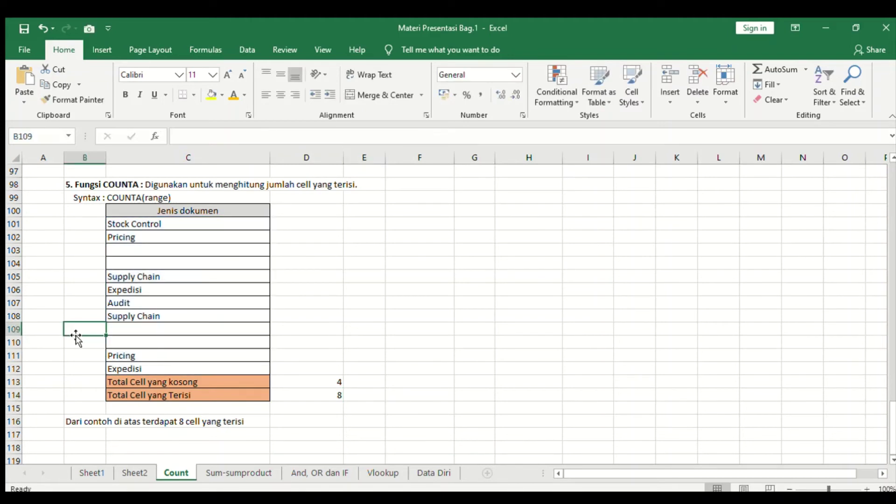
{"action": "left_click", "coordinate": [14, 329]}
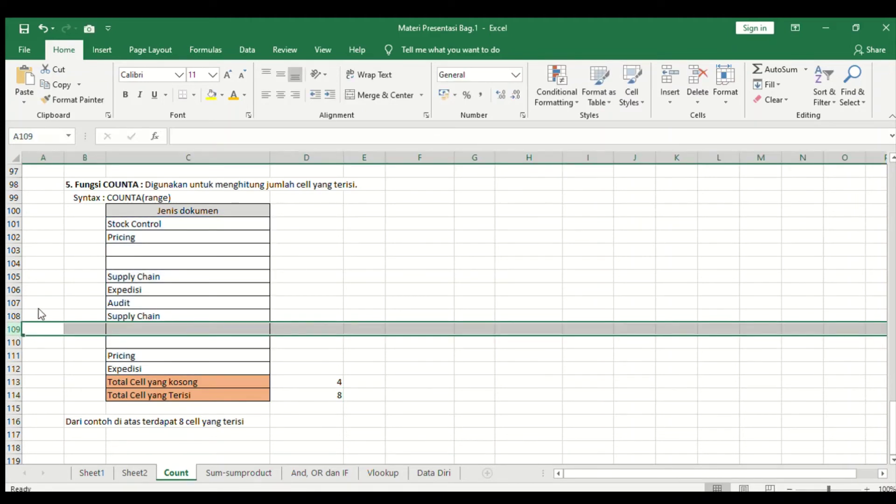
{"action": "key", "text": "ctrl+minus"}
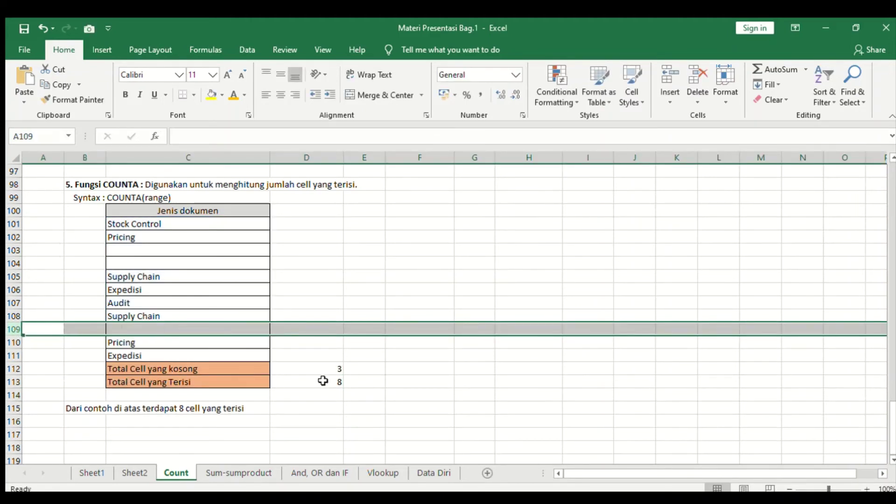
{"action": "left_click", "coordinate": [341, 382]}
{"action": "left_click", "coordinate": [347, 386]}
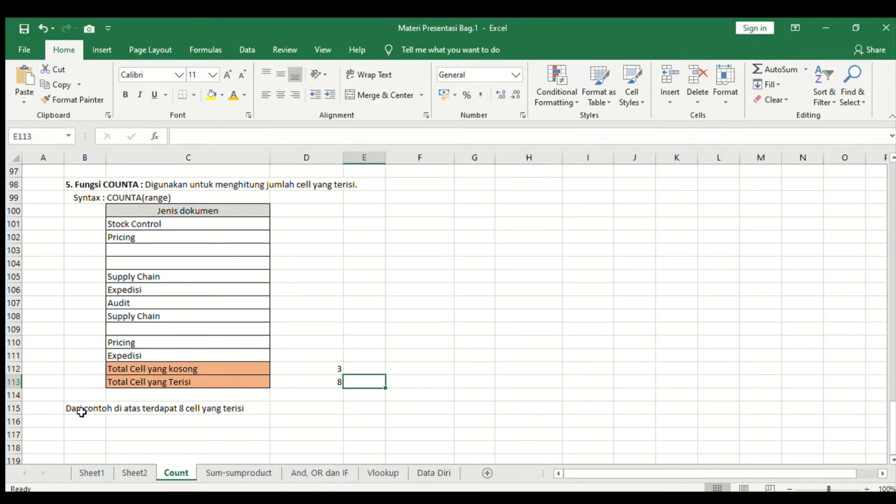
- Inspect the COUNTBLANK result in D112, then undo the deletion to restore row 109
{"action": "left_click", "coordinate": [335, 368]}
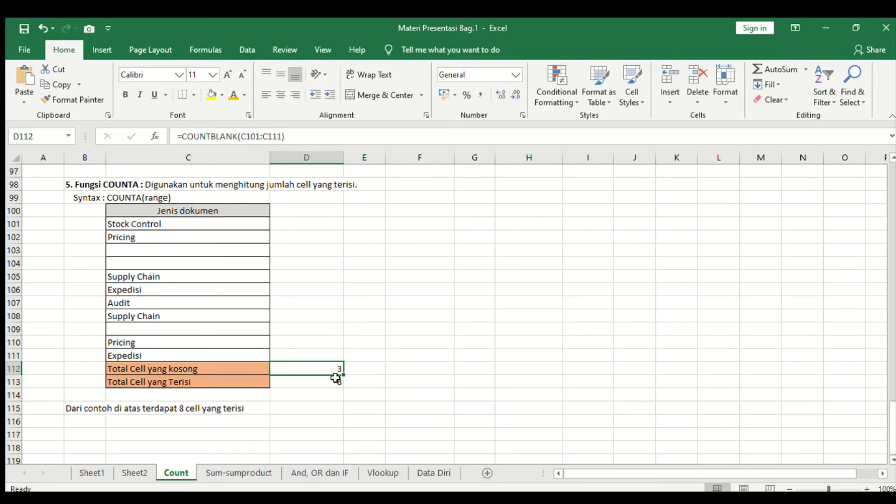
{"action": "left_click", "coordinate": [196, 368]}
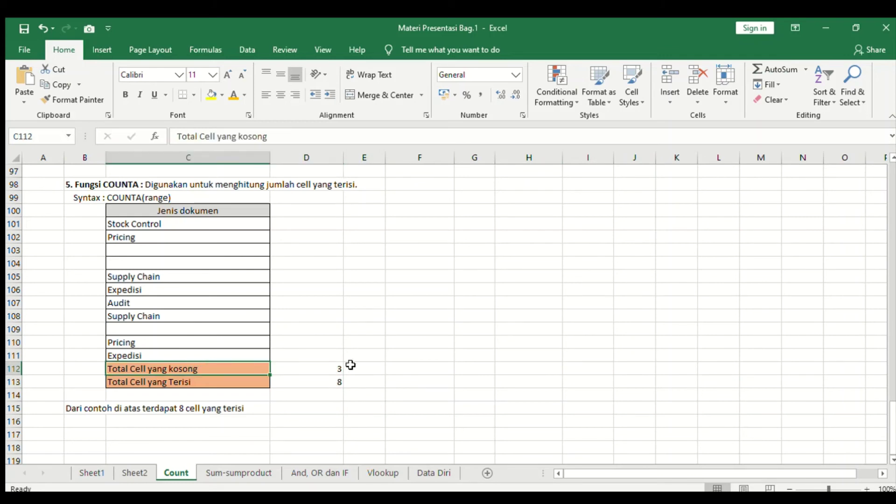
{"action": "left_click", "coordinate": [350, 366]}
{"action": "left_click", "coordinate": [336, 367]}
{"action": "left_click", "coordinate": [347, 373]}
{"action": "left_click", "coordinate": [329, 369]}
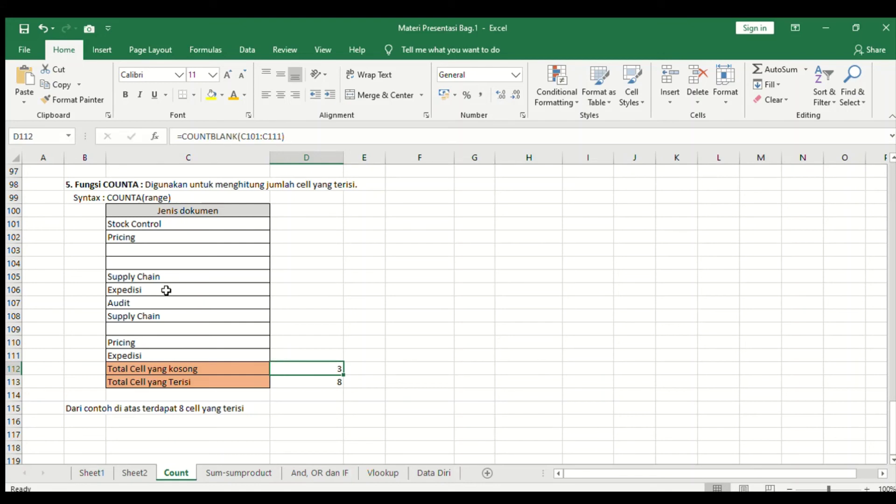
{"action": "key", "text": "ctrl+z"}
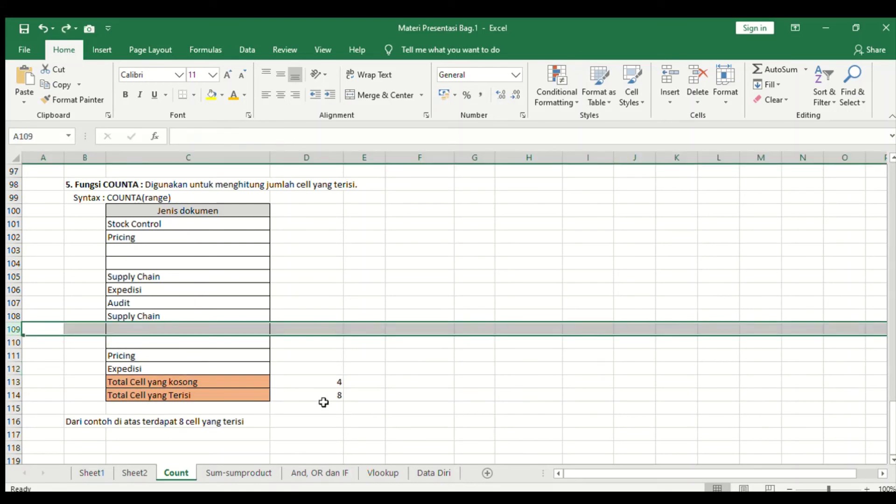
{"action": "left_click", "coordinate": [323, 403]}
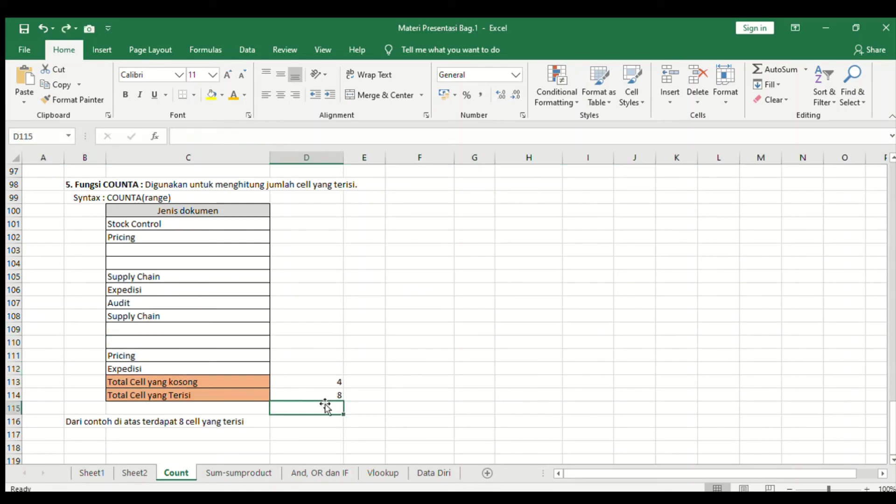
- Fill C109 with 'Supply Chain' via AutoComplete, giving 3 empty and 9 filled cells
{"action": "left_click", "coordinate": [10, 301]}
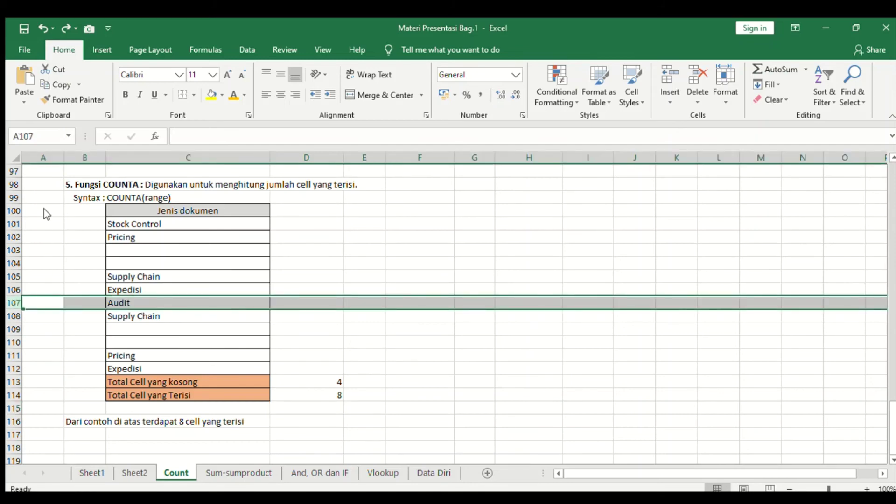
{"action": "left_click", "coordinate": [226, 318]}
{"action": "left_click", "coordinate": [122, 333]}
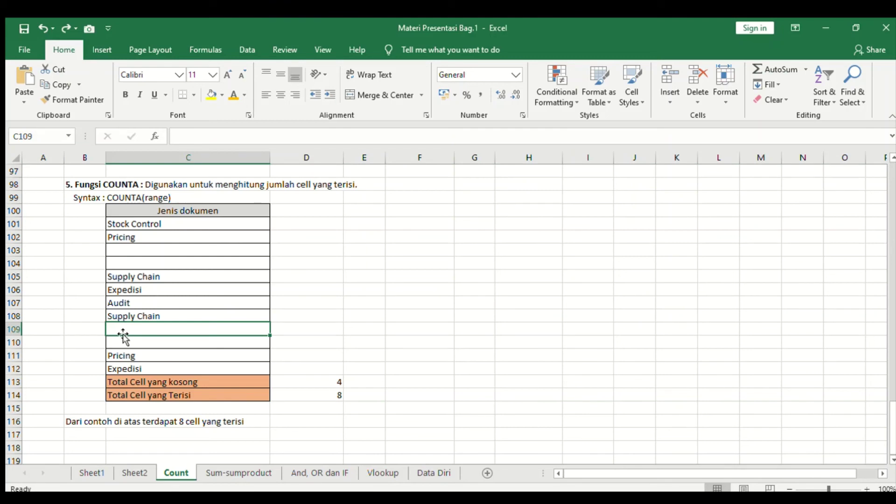
{"action": "type", "text": "Supply Chain"}
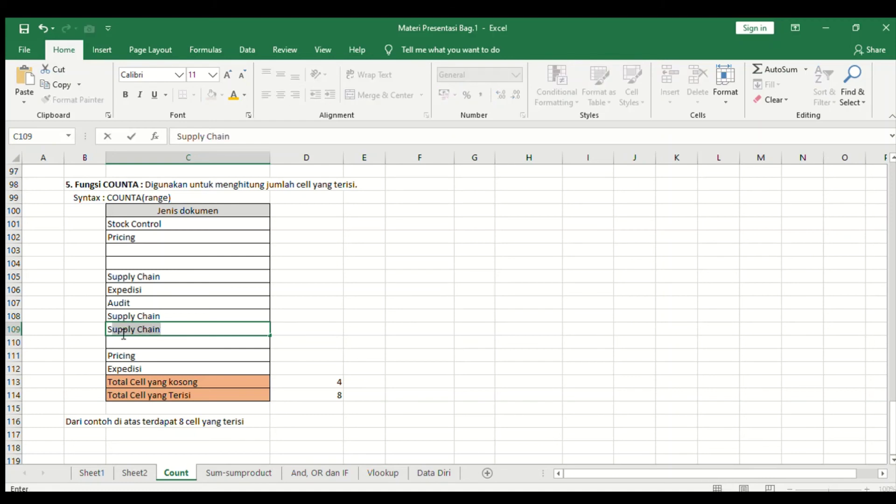
{"action": "key", "text": "Return"}
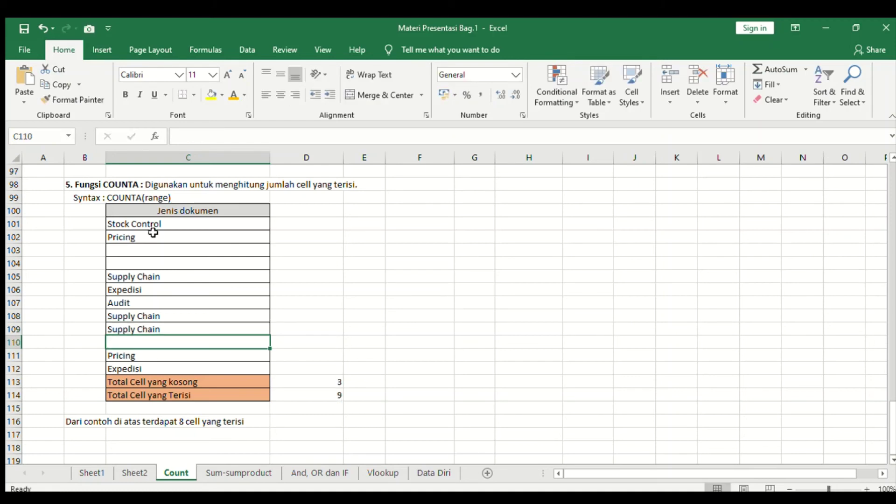
{"action": "left_click", "coordinate": [304, 395]}
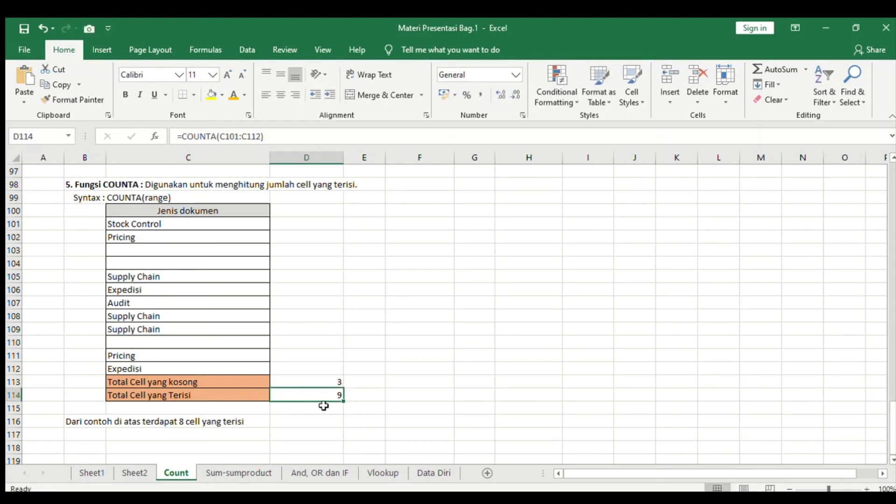
{"action": "left_click", "coordinate": [355, 395]}
- Enter =COUNTA(C101:C112) in E114, returning 9 filled cells
{"action": "type", "text": "="}
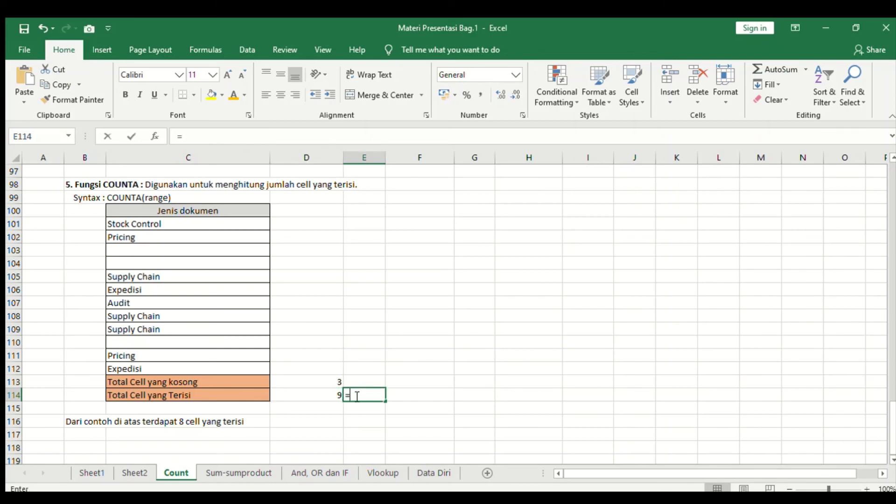
{"action": "type", "text": "COUNT"}
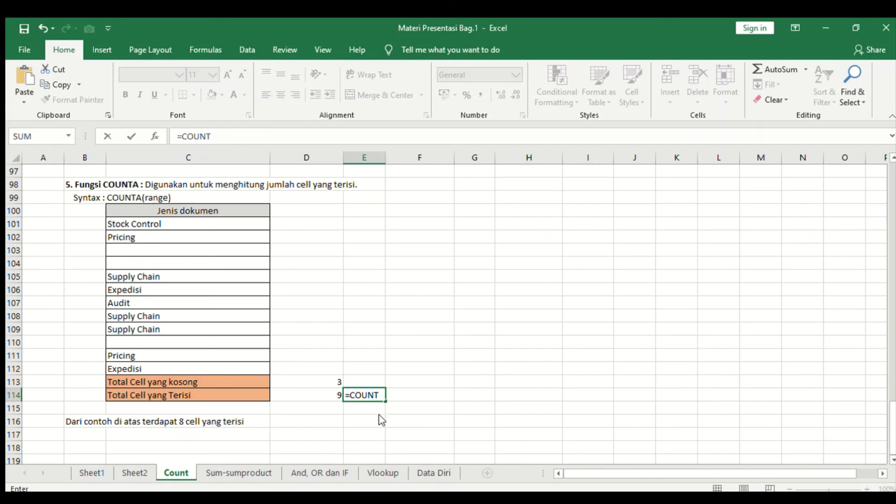
{"action": "type", "text": "A("}
{"action": "mouse_move", "coordinate": [172, 225]}
{"action": "left_mouse_down"}
{"action": "mouse_move", "coordinate": [157, 377]}
{"action": "mouse_move", "coordinate": [162, 369]}
{"action": "left_mouse_up"}
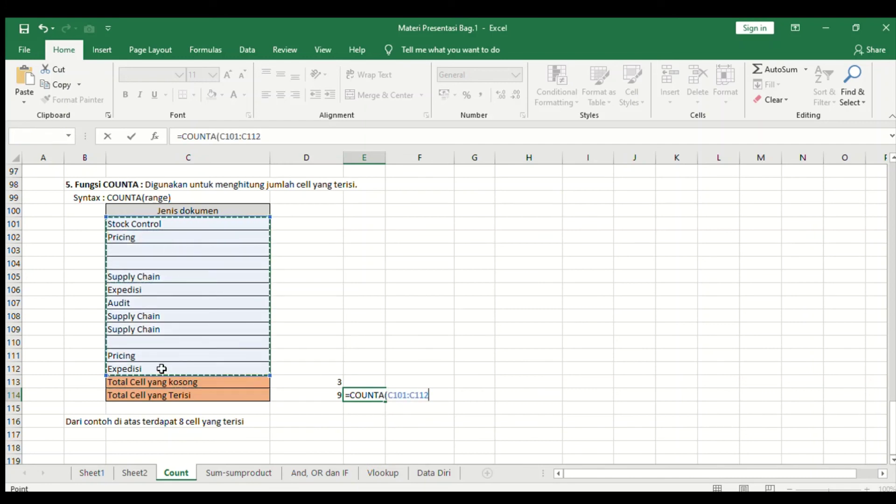
{"action": "key", "text": "Return"}
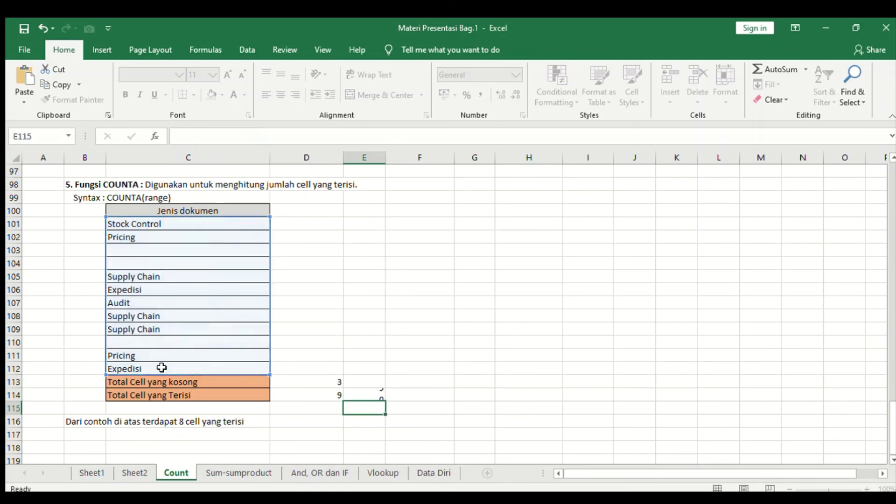
{"action": "left_click", "coordinate": [364, 394]}
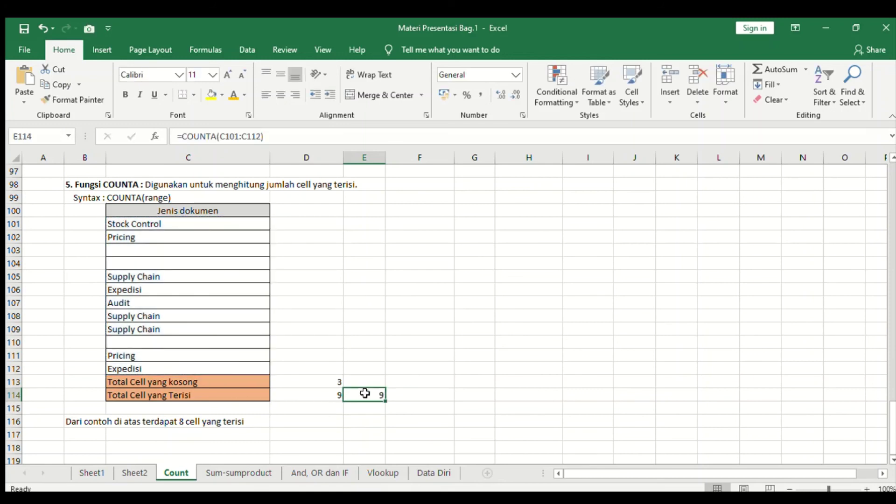
{"action": "scroll", "coordinate": [148, 291], "scroll_direction": "up", "scroll_amount": 4}
{"action": "scroll", "coordinate": [152, 306], "scroll_direction": "up", "scroll_amount": 4}
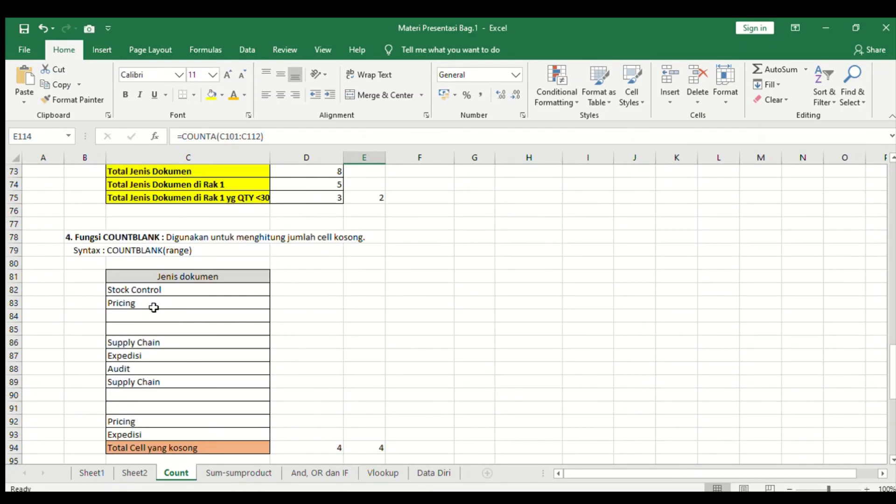
{"action": "scroll", "coordinate": [162, 262], "scroll_direction": "down", "scroll_amount": 1}
{"action": "left_click", "coordinate": [138, 202]}
{"action": "scroll", "coordinate": [150, 280], "scroll_direction": "down", "scroll_amount": 1}
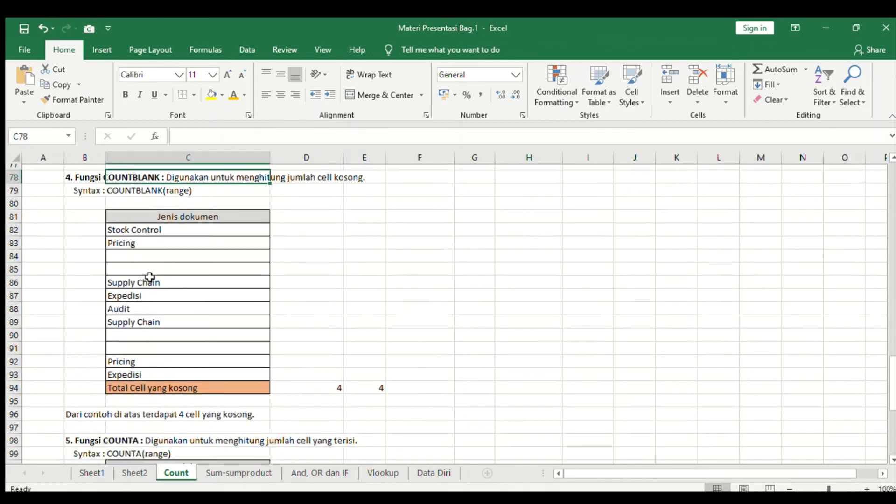
{"action": "scroll", "coordinate": [146, 350], "scroll_direction": "down", "scroll_amount": 1}
{"action": "left_click", "coordinate": [138, 385]}
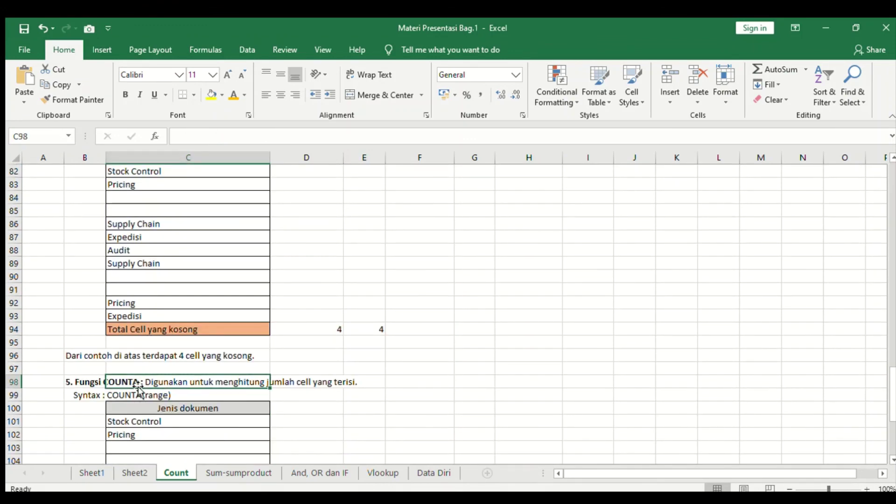
{"action": "left_click", "coordinate": [87, 387]}
{"action": "scroll", "coordinate": [145, 396], "scroll_direction": "down", "scroll_amount": 1}
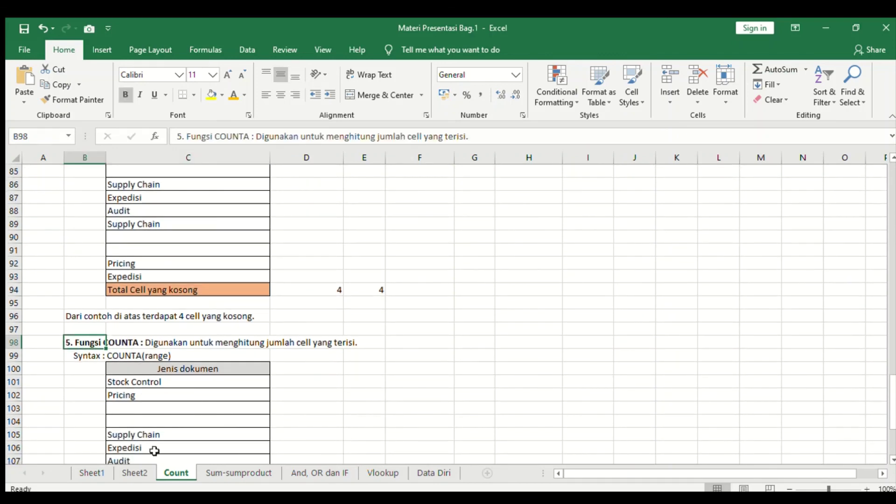
- Switch to Sheet2 showing the 'Jangan Lupa' and 'Terimakasih' closing message
{"action": "left_click", "coordinate": [136, 471]}
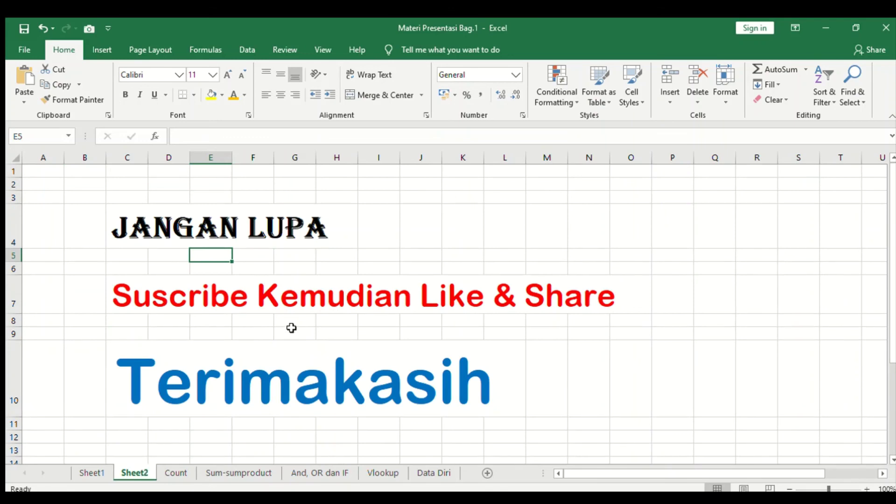